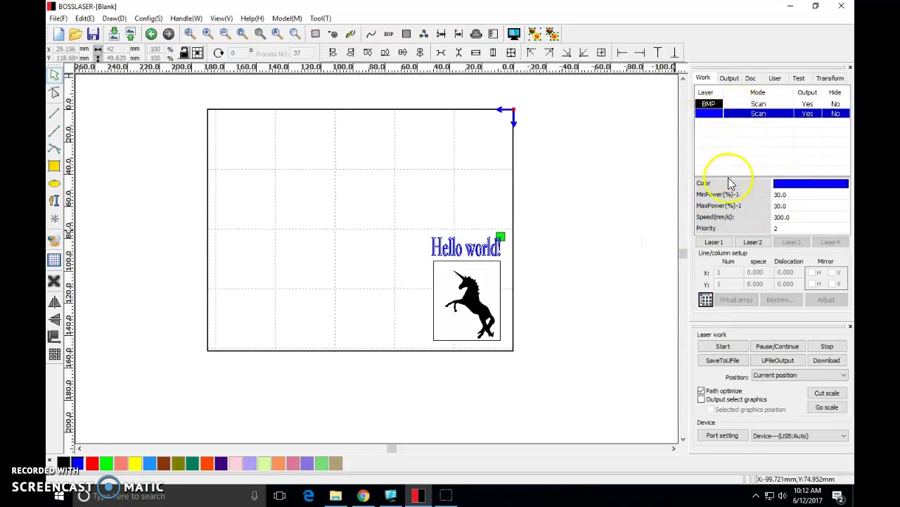
- Check the bitmap and blue layer settings, then delete the Hello world! text
click(707, 104)
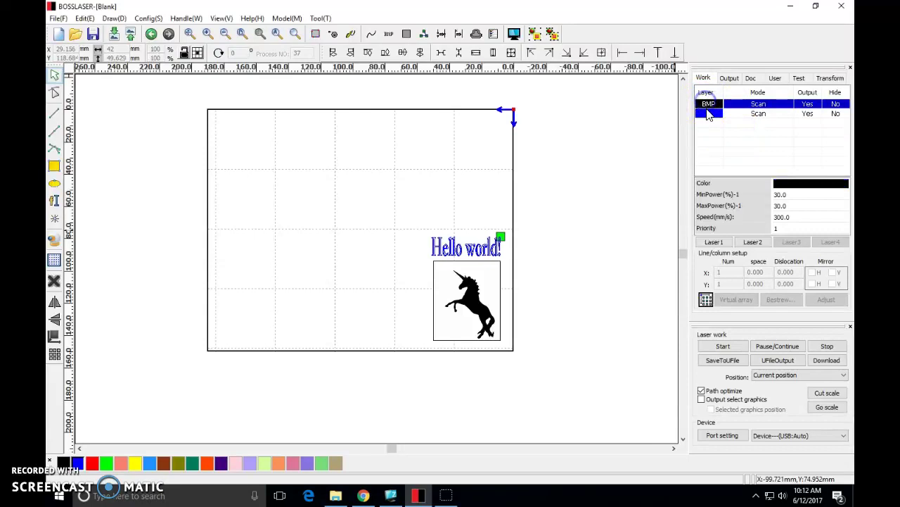
click(709, 115)
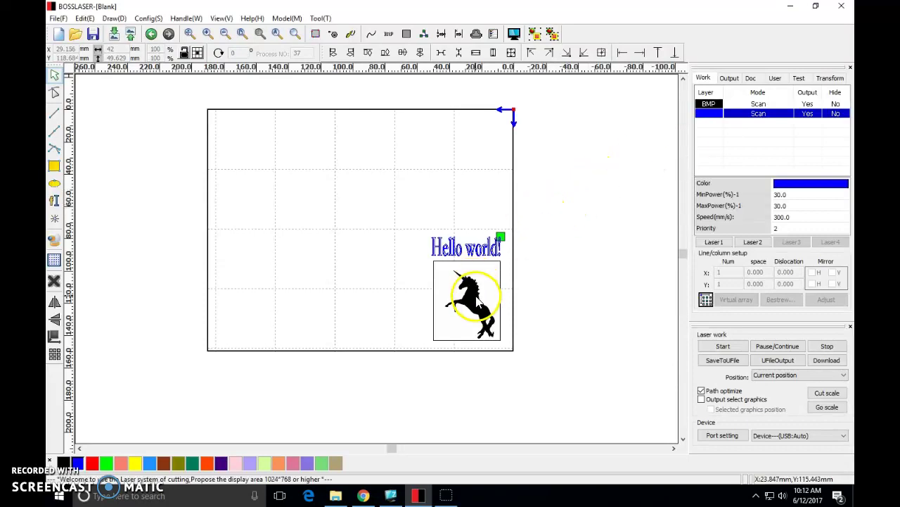
drag(421, 215, 512, 258)
key(Delete)
- Enlarge the unicorn image to about 74 × 88 mm and centre it on the page
click(491, 273)
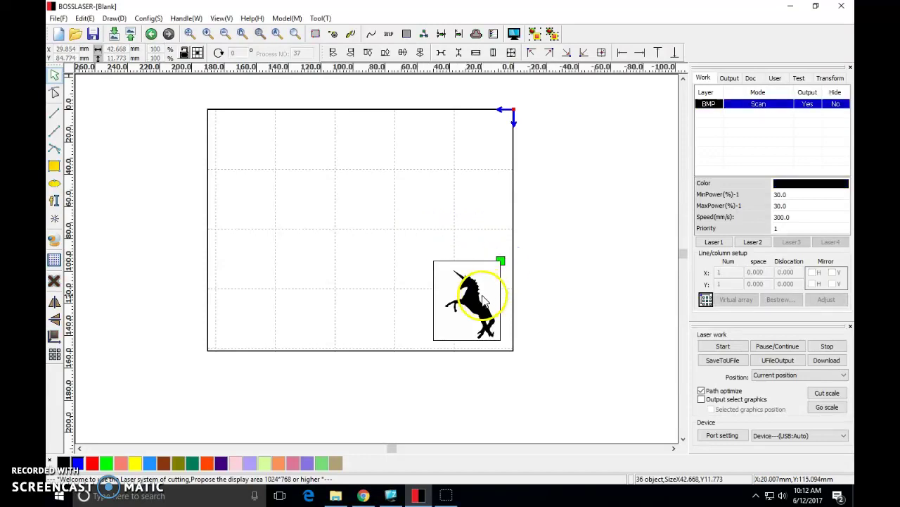
click(601, 58)
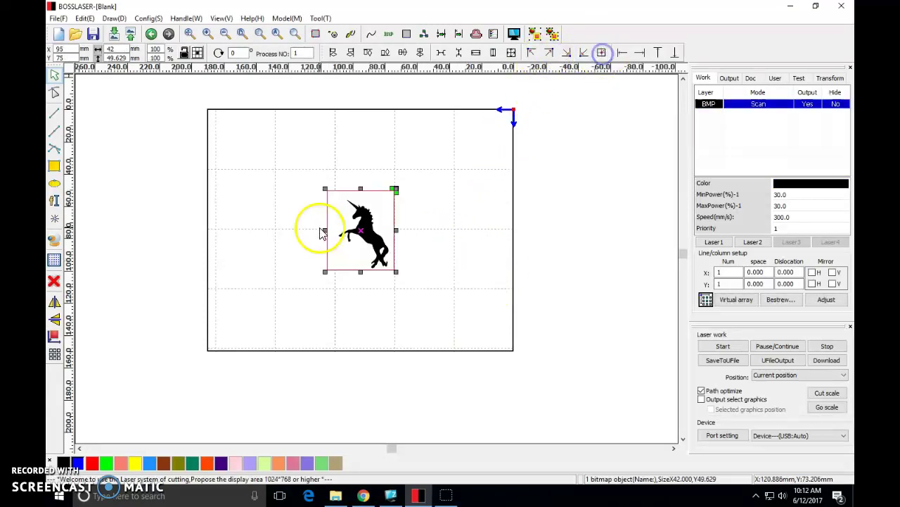
drag(396, 271, 445, 332)
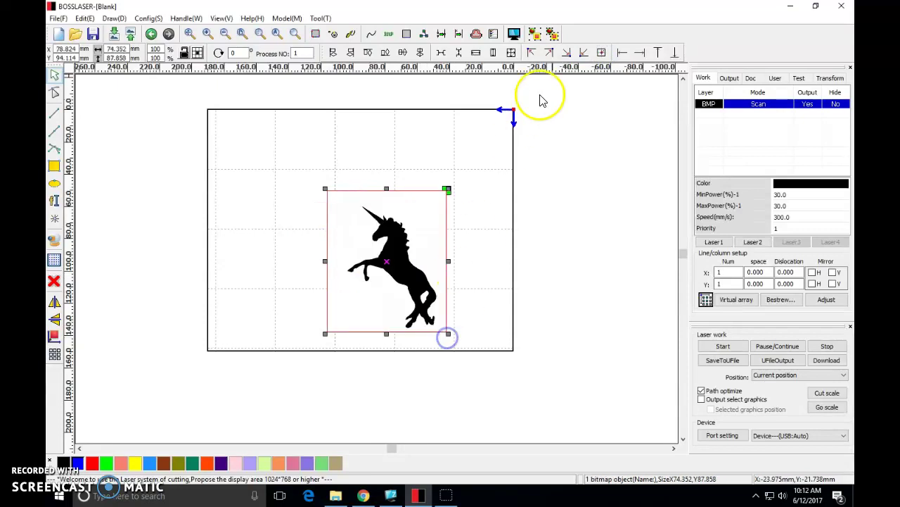
click(602, 52)
click(461, 234)
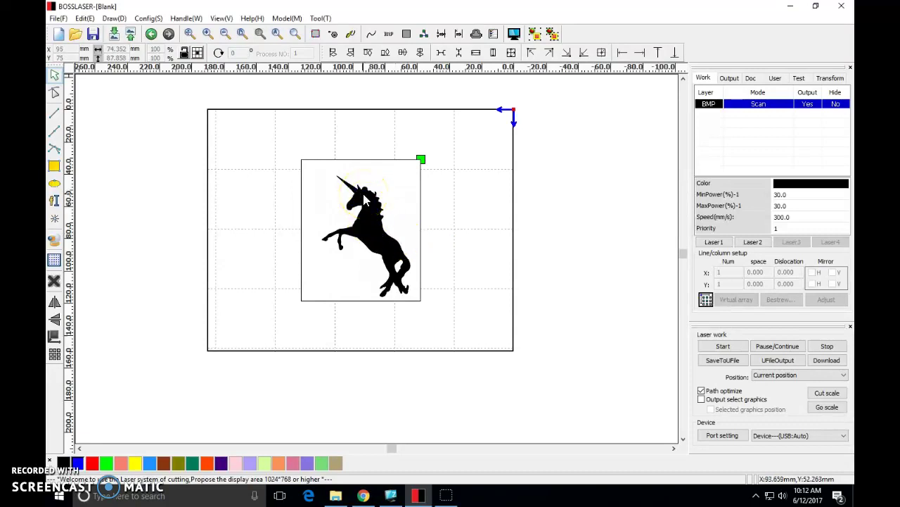
- Scroll and click through the layout and settings panel
scroll(363, 201, up, 3)
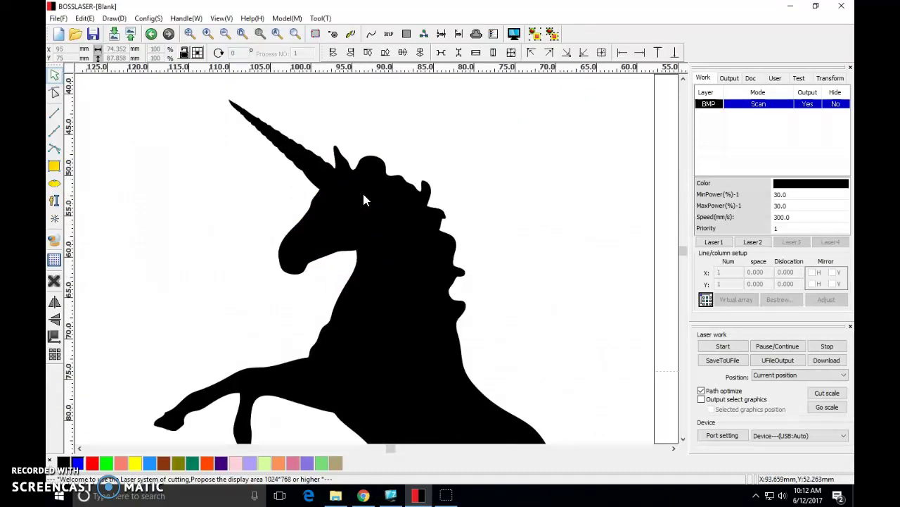
click(333, 188)
click(328, 178)
click(343, 222)
click(342, 224)
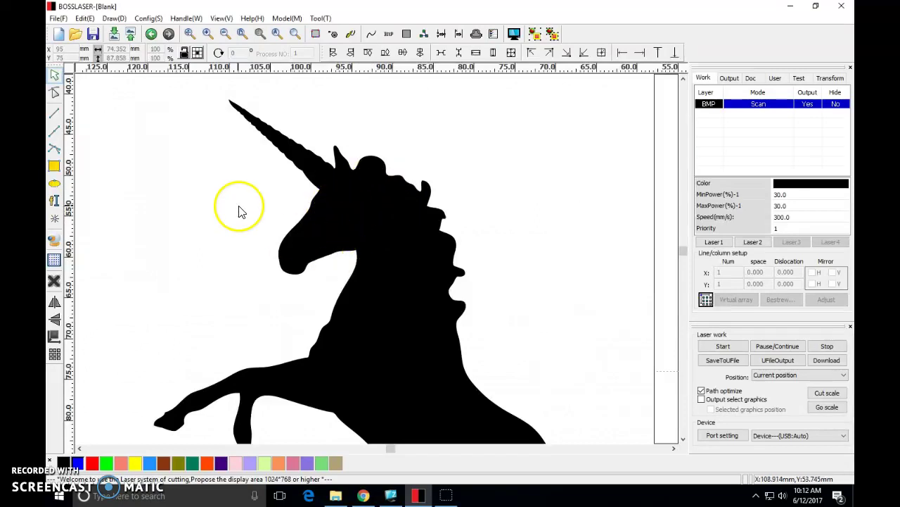
scroll(239, 218, down, 3)
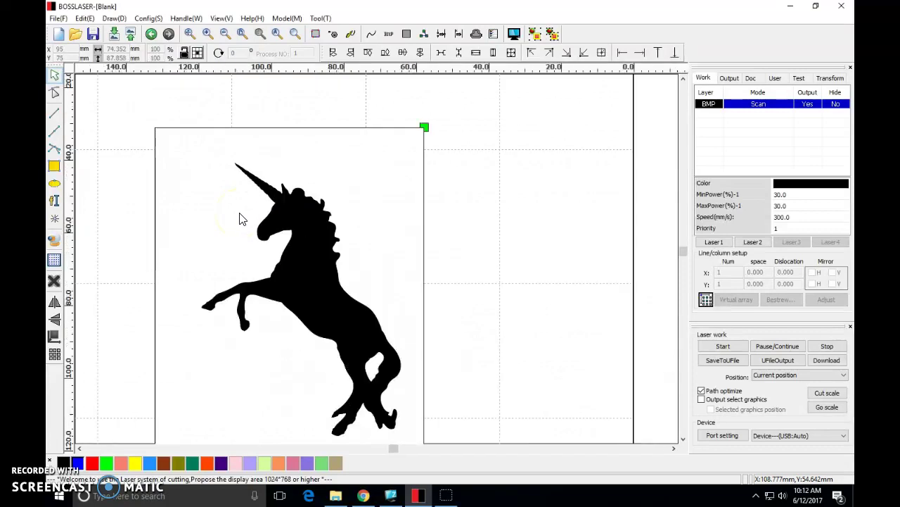
scroll(284, 187, down, 1)
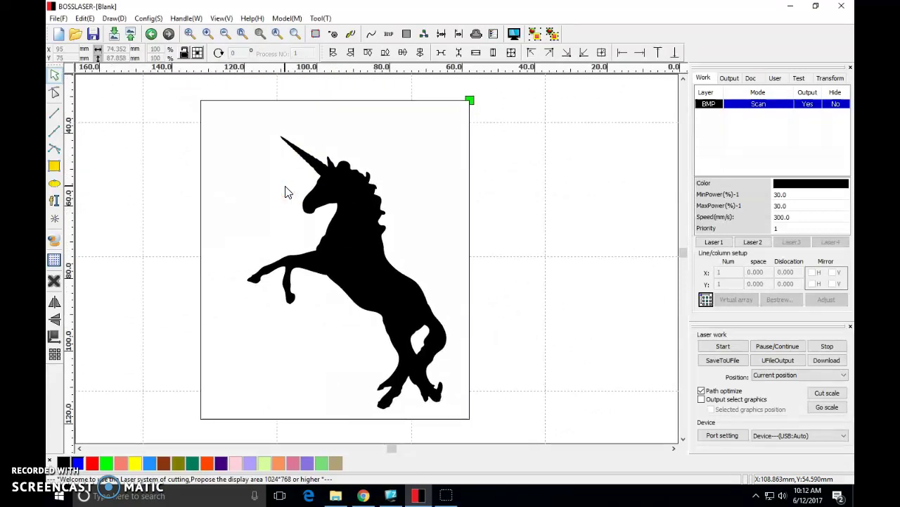
click(432, 198)
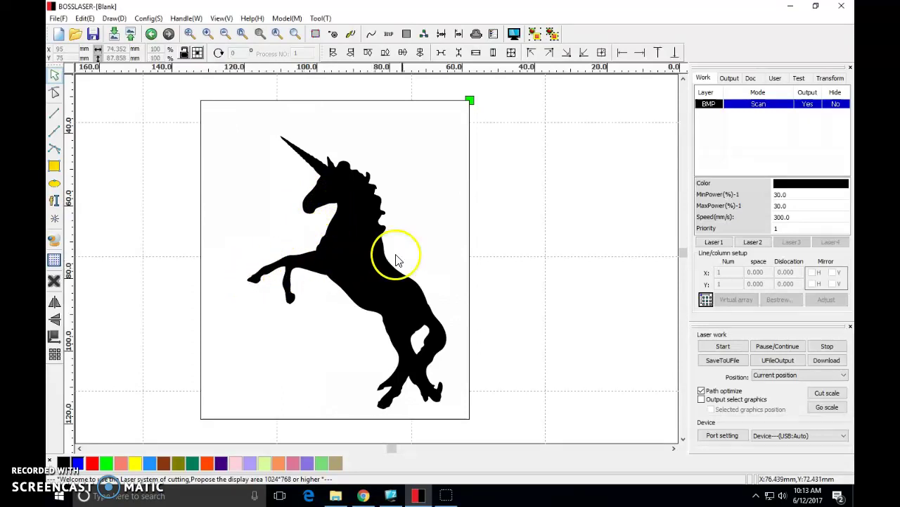
scroll(390, 253, down, 2)
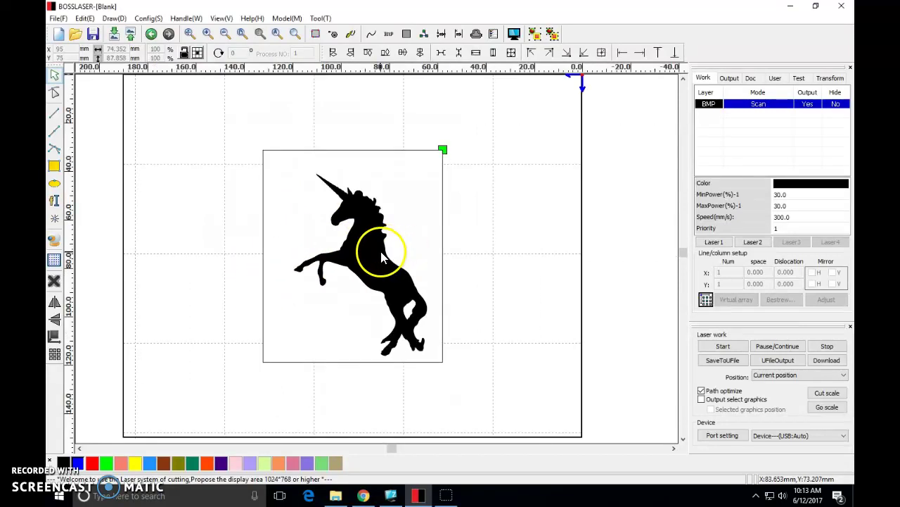
- Resample the unicorn bitmap to 500 pixels per inch, making it 1464 × 1729 pixels
click(362, 263)
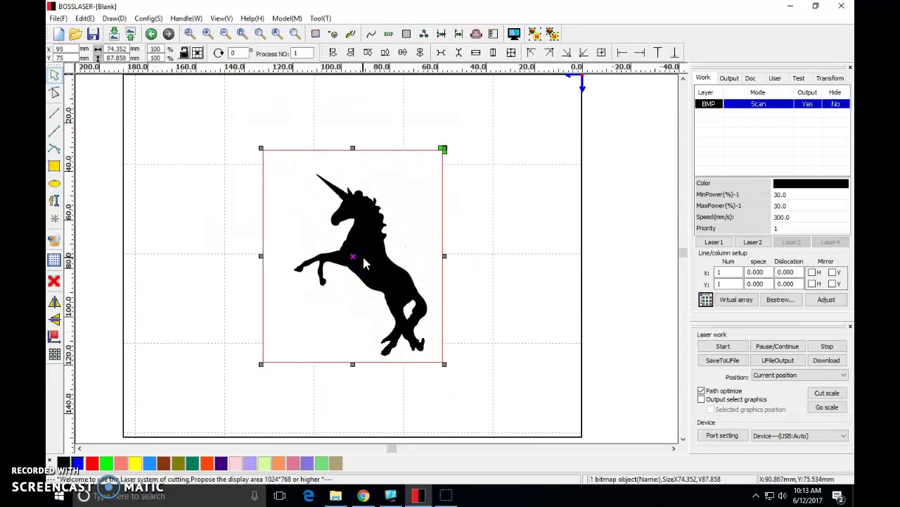
click(389, 35)
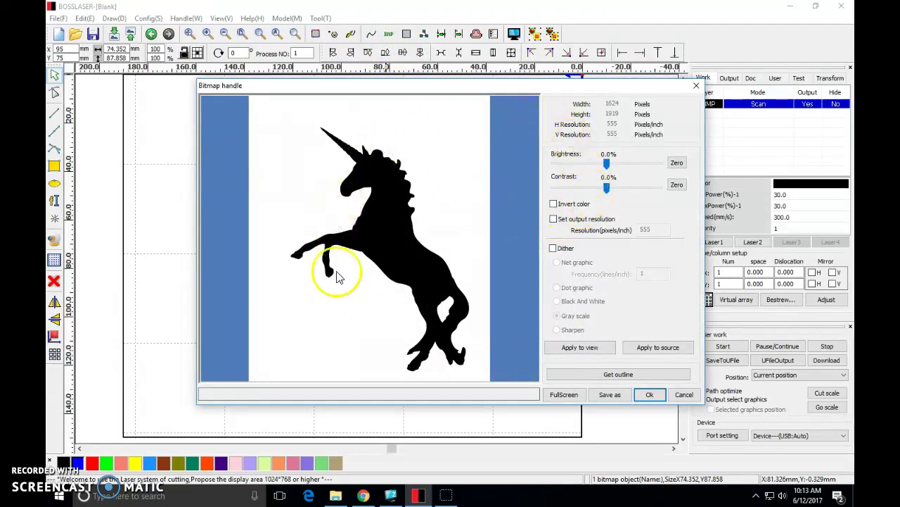
click(554, 220)
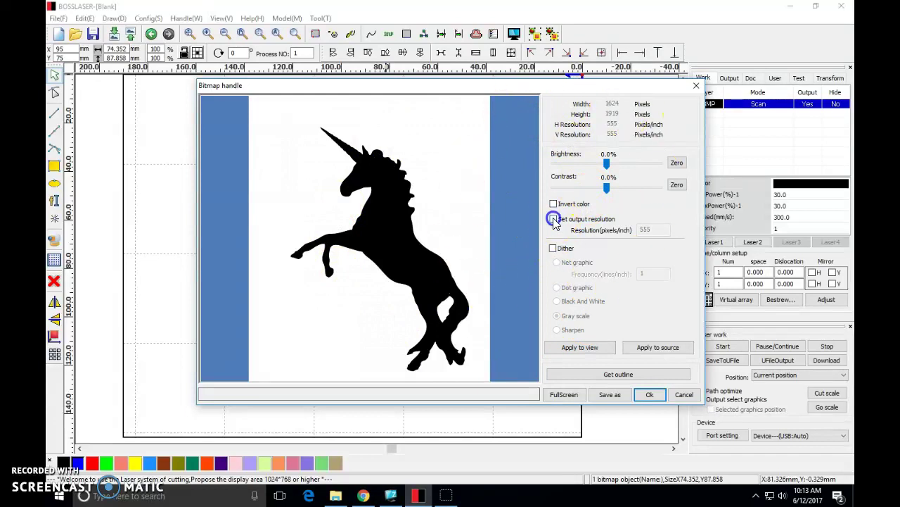
drag(655, 230, 622, 232)
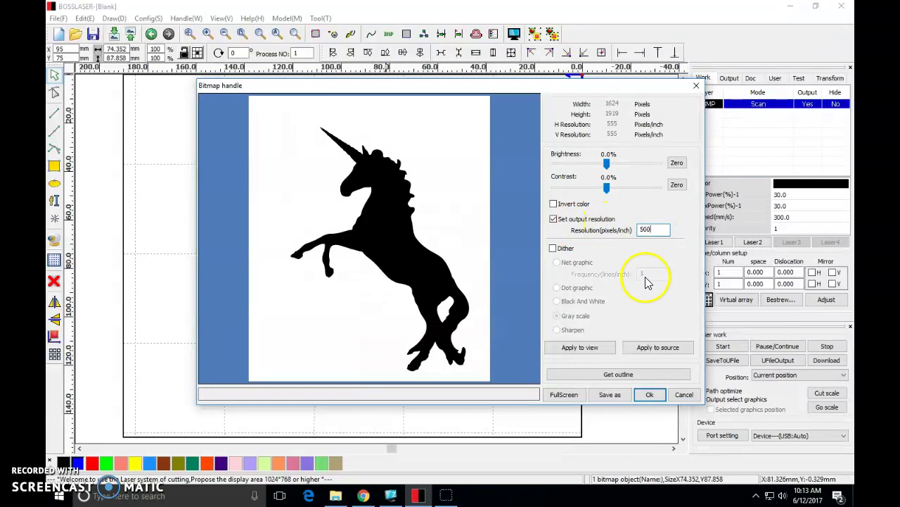
click(653, 350)
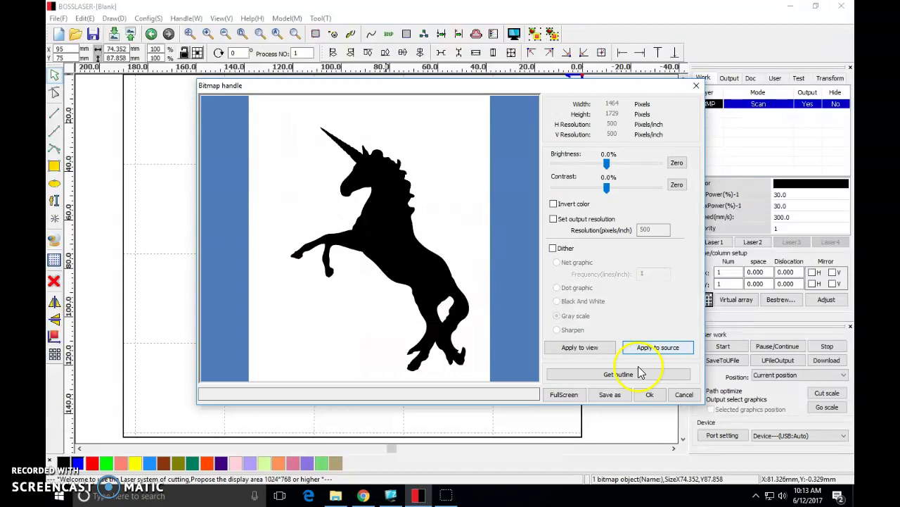
- Run Get outline on the unicorn bitmap to trace its silhouette edge
click(615, 377)
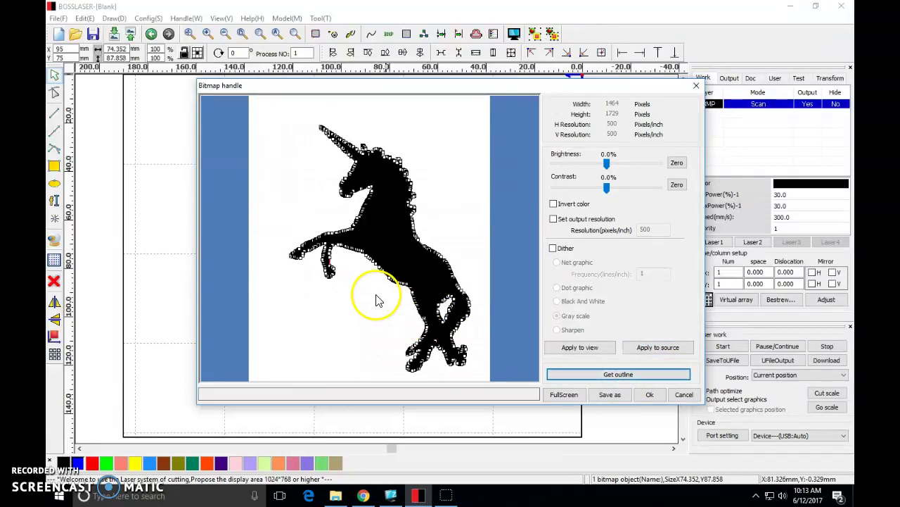
mouse_move(371, 298)
mouse_down()
mouse_move(380, 260)
mouse_move(410, 303)
mouse_move(404, 352)
mouse_move(420, 366)
mouse_move(434, 348)
mouse_move(459, 363)
mouse_move(446, 318)
mouse_move(465, 298)
mouse_move(440, 262)
mouse_move(414, 248)
mouse_move(470, 240)
mouse_up()
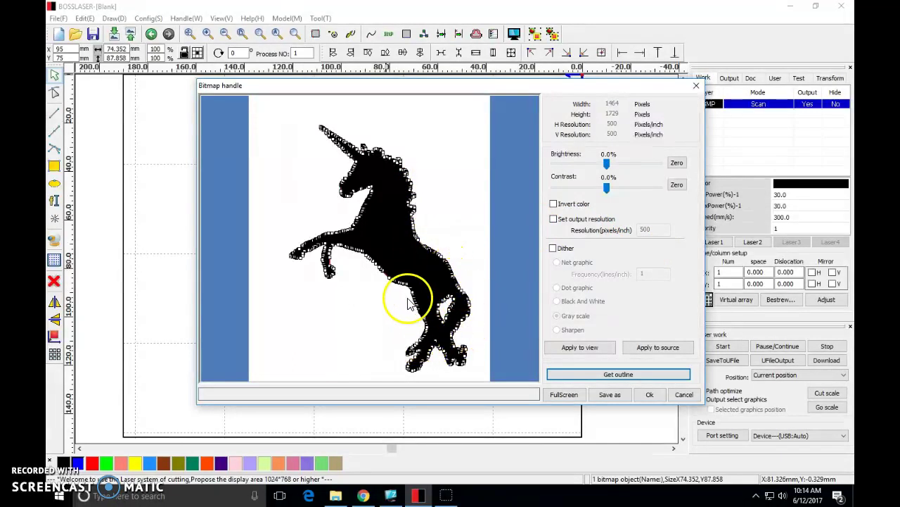
- Add the traced outline to the drawing and move the bitmap right, clear of it
click(652, 396)
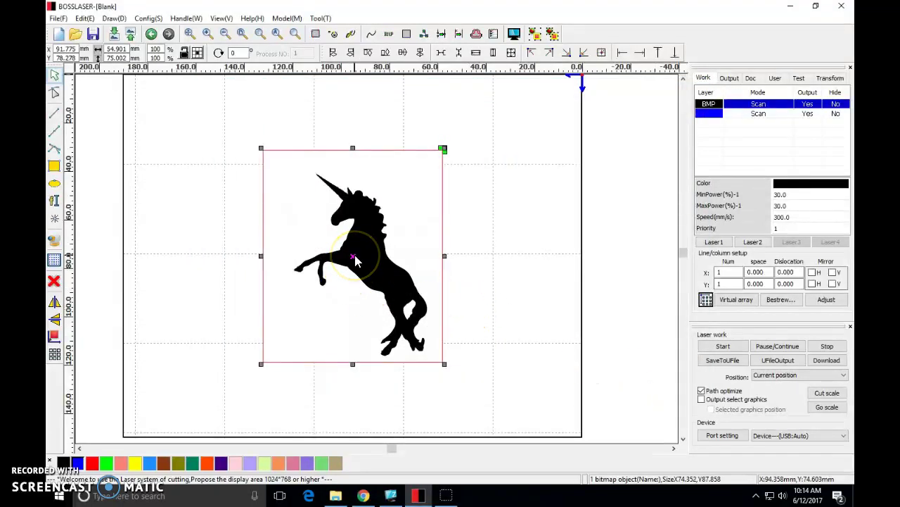
click(513, 251)
click(368, 263)
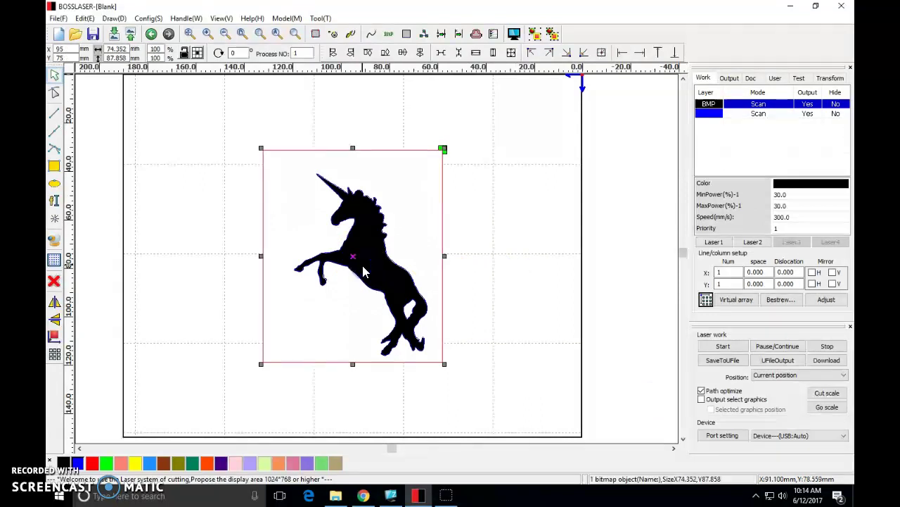
drag(350, 257, 546, 255)
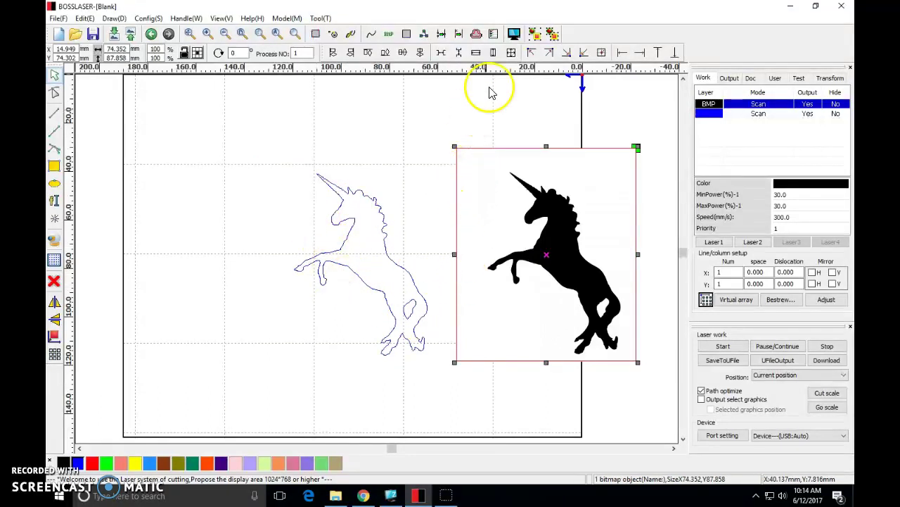
- Check the engraving preview, then delete the black unicorn bitmap
click(513, 33)
click(433, 169)
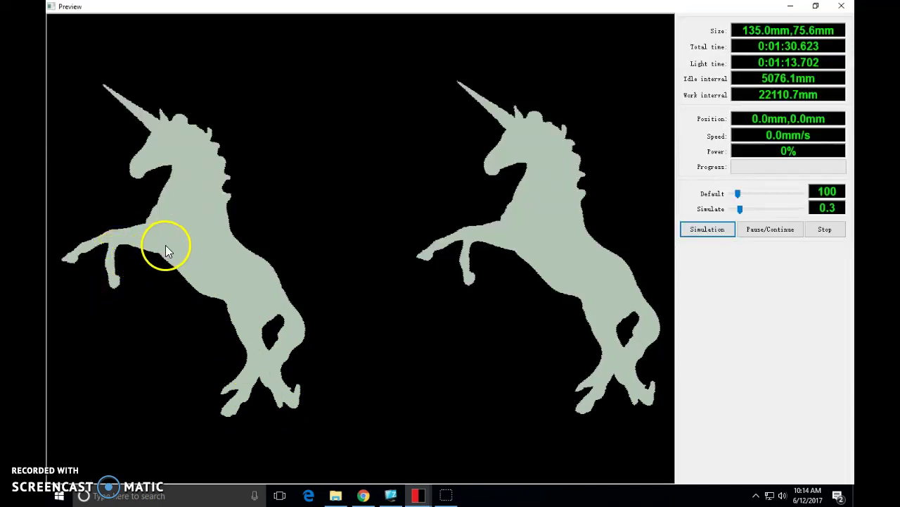
click(844, 6)
click(551, 253)
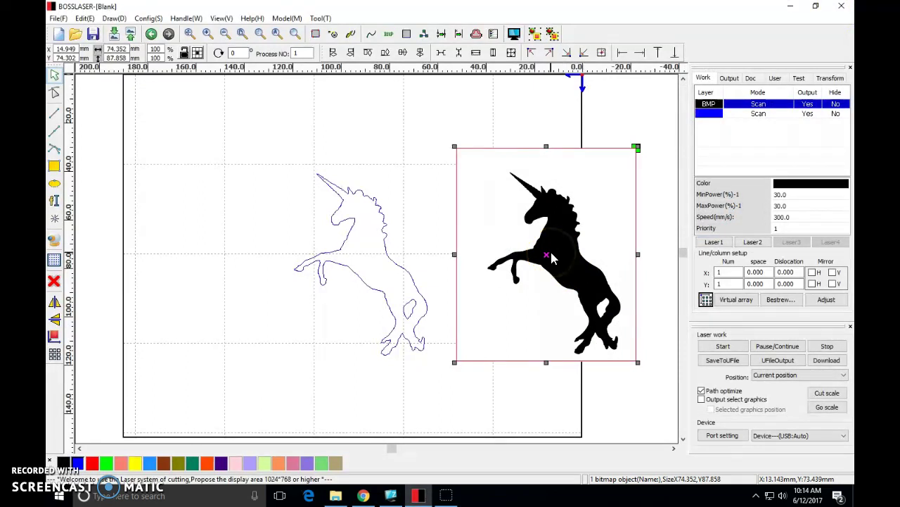
key(Delete)
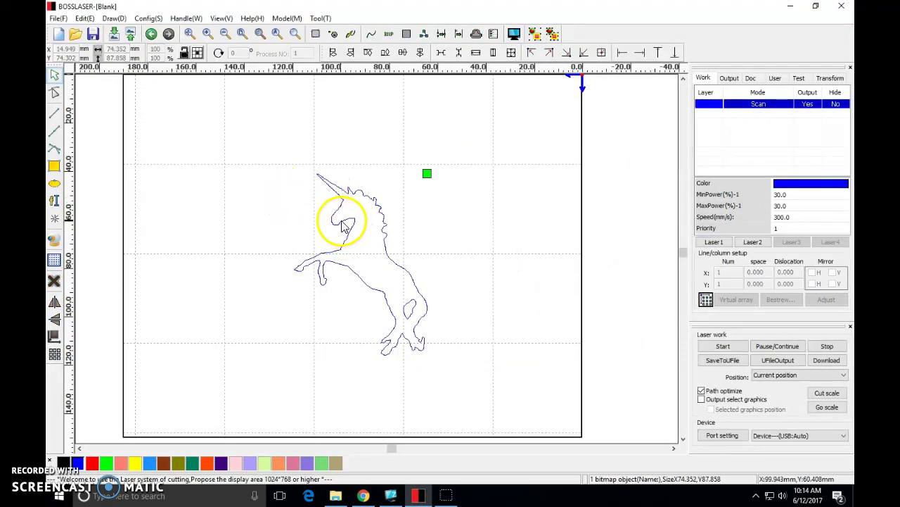
scroll(345, 225, up, 2)
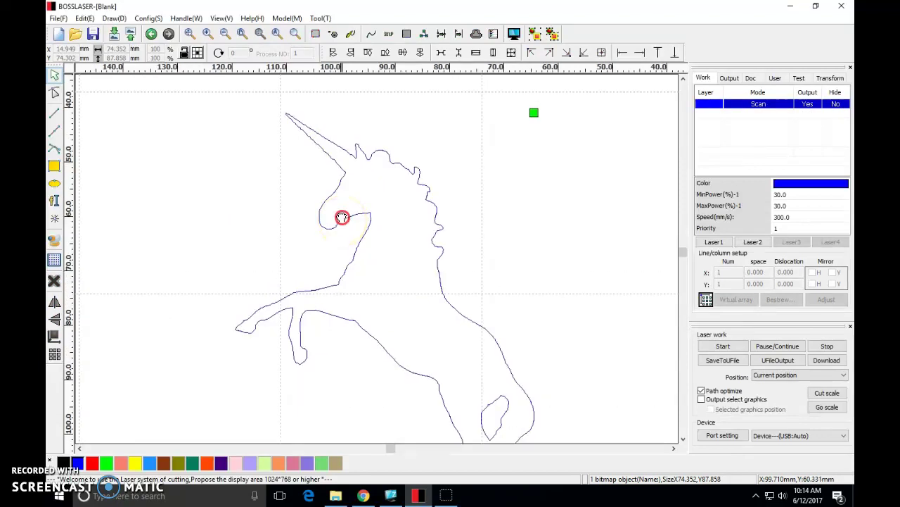
scroll(345, 223, down, 2)
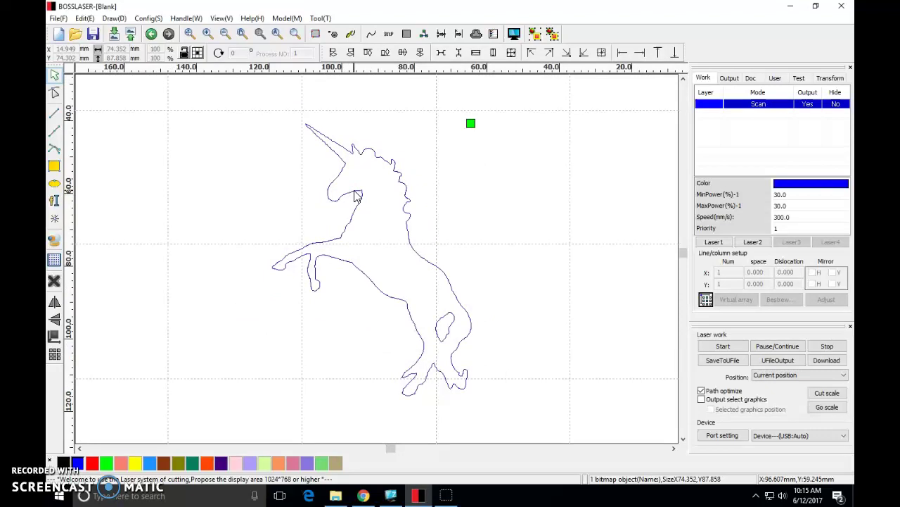
click(356, 196)
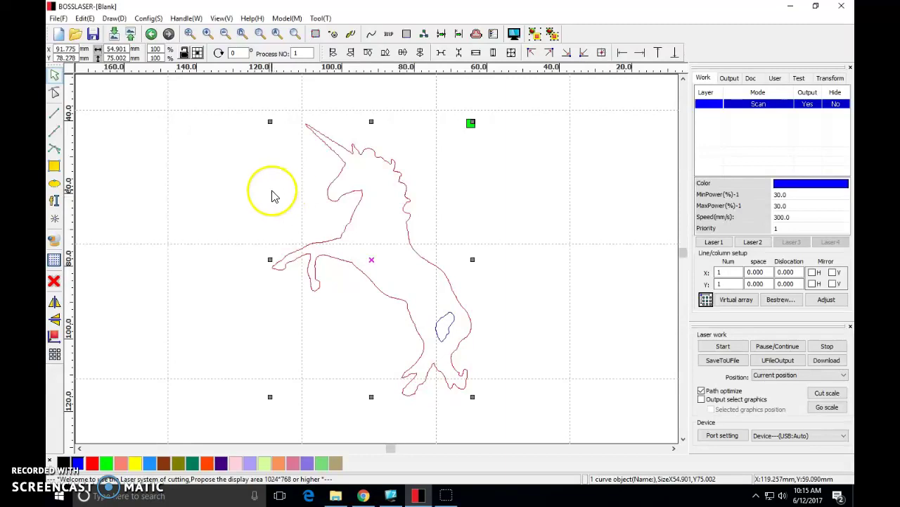
click(239, 188)
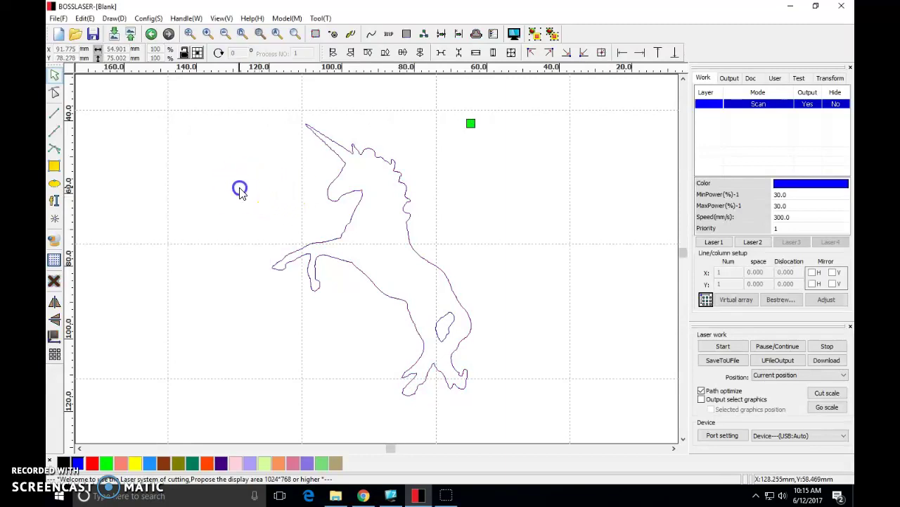
click(513, 37)
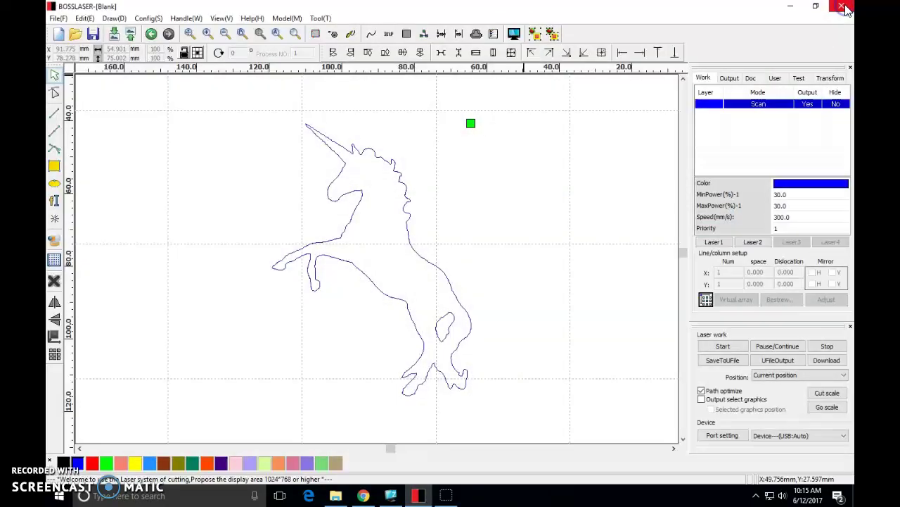
click(842, 6)
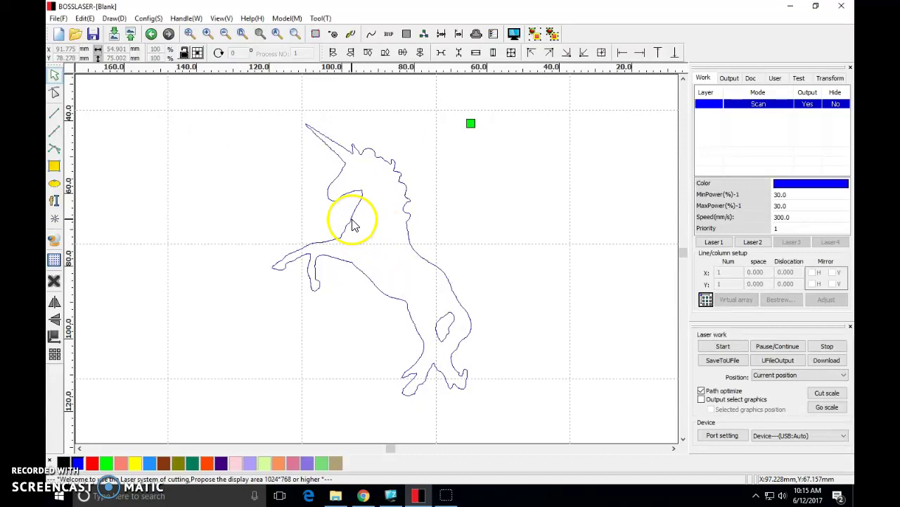
click(353, 224)
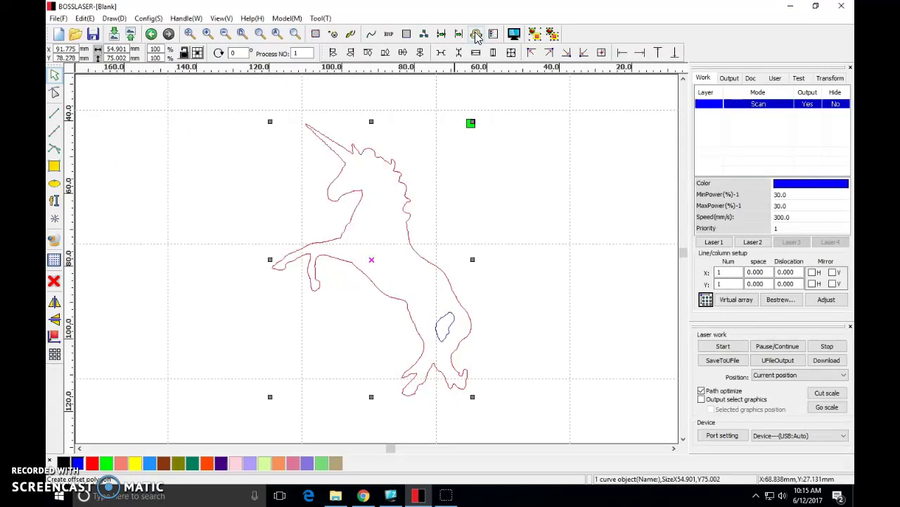
- Offset the unicorn outline 1 mm outward and preview the 57.0 × 77.9 mm job
click(477, 34)
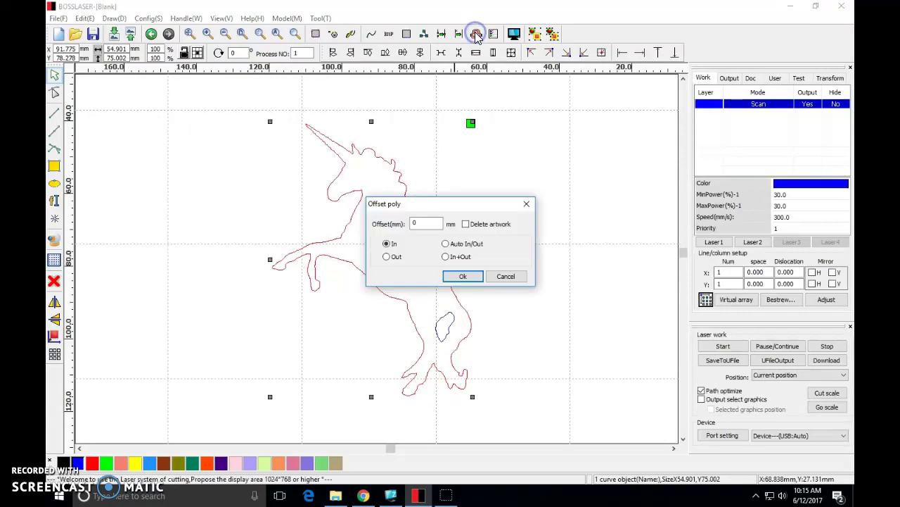
click(422, 223)
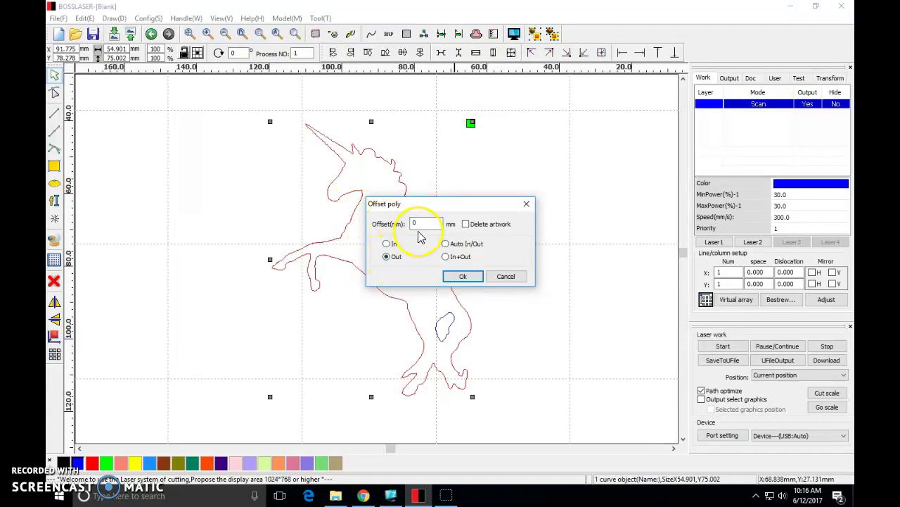
click(420, 223)
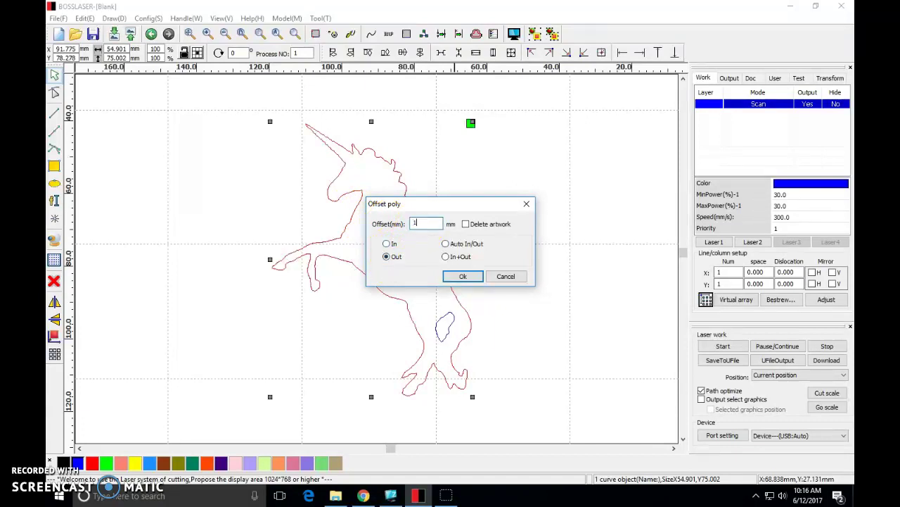
click(461, 277)
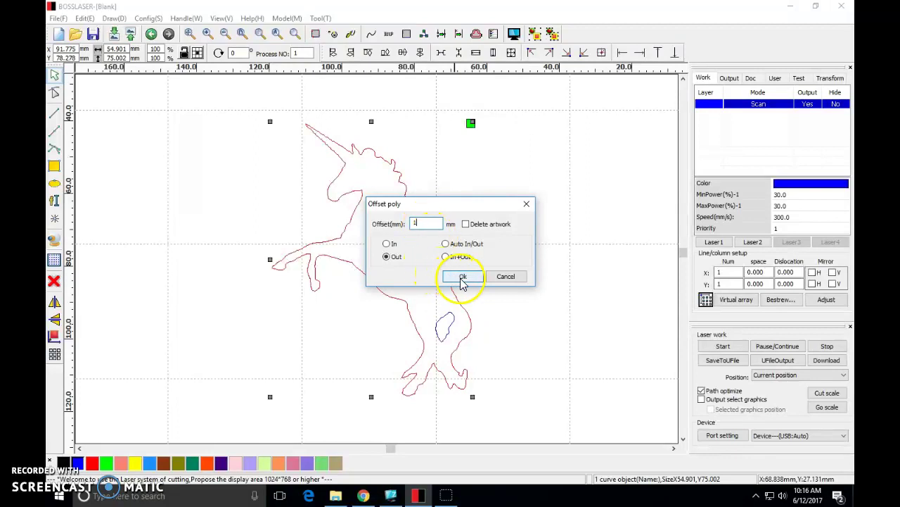
click(267, 222)
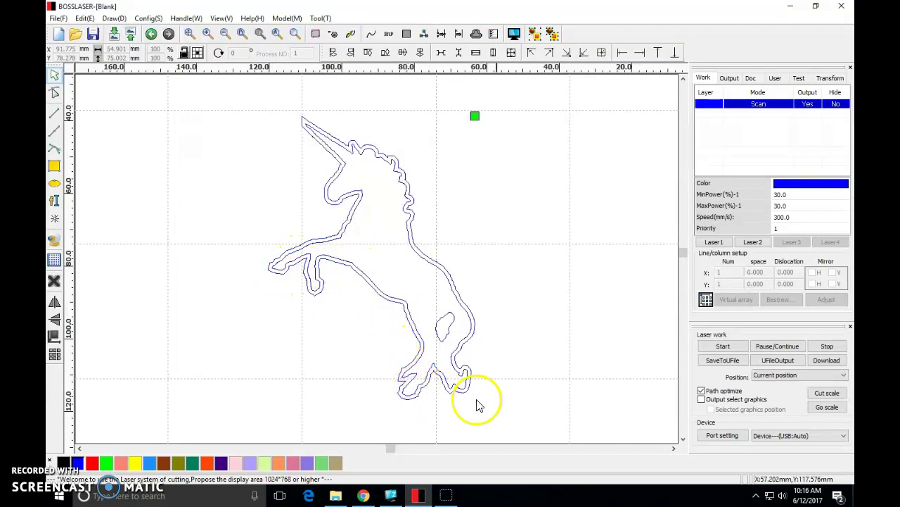
click(513, 35)
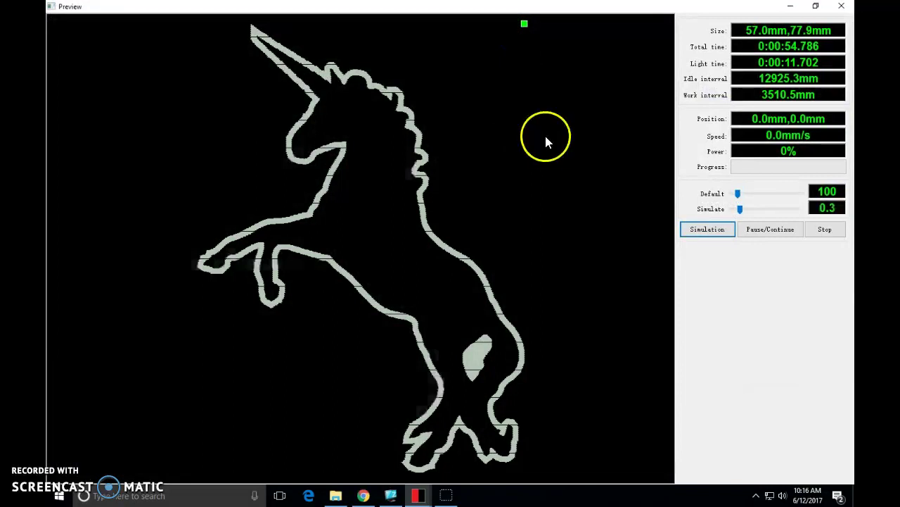
- Close the preview, re-check the offset outlines in a second preview, and recentre the page view
click(841, 5)
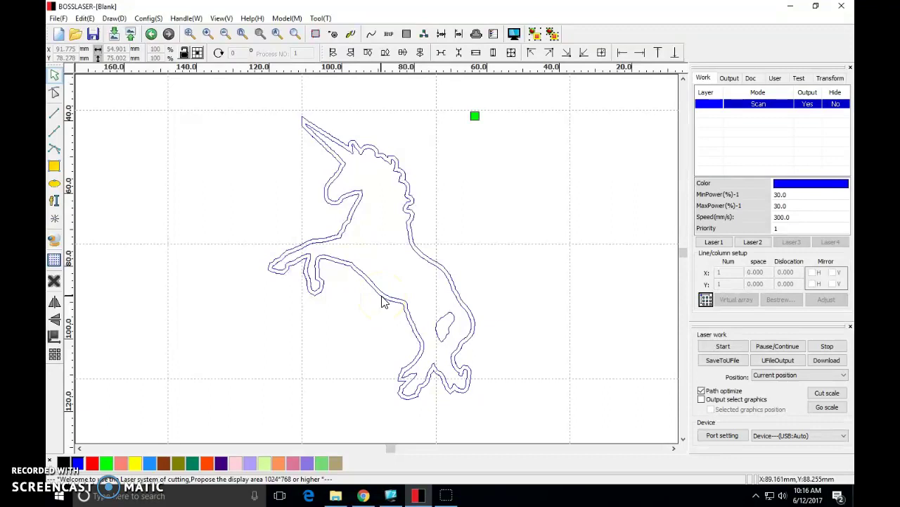
click(347, 290)
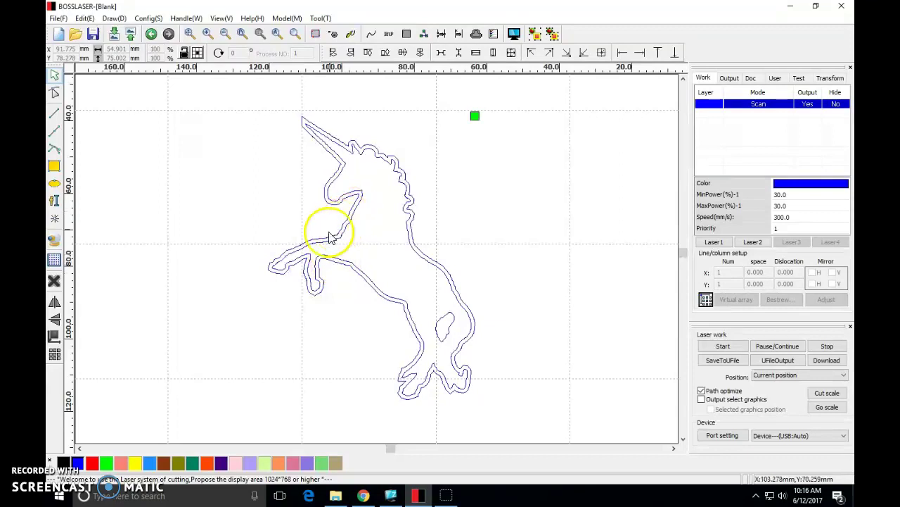
click(320, 296)
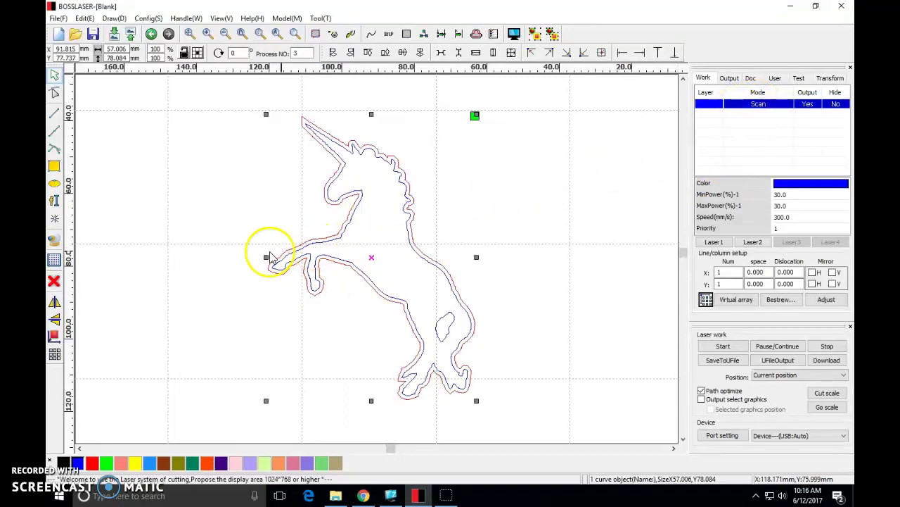
click(208, 224)
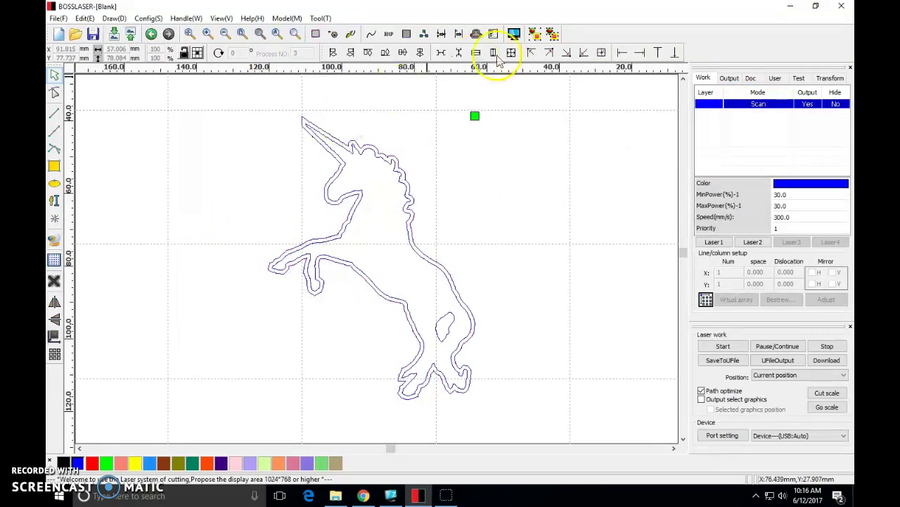
click(514, 34)
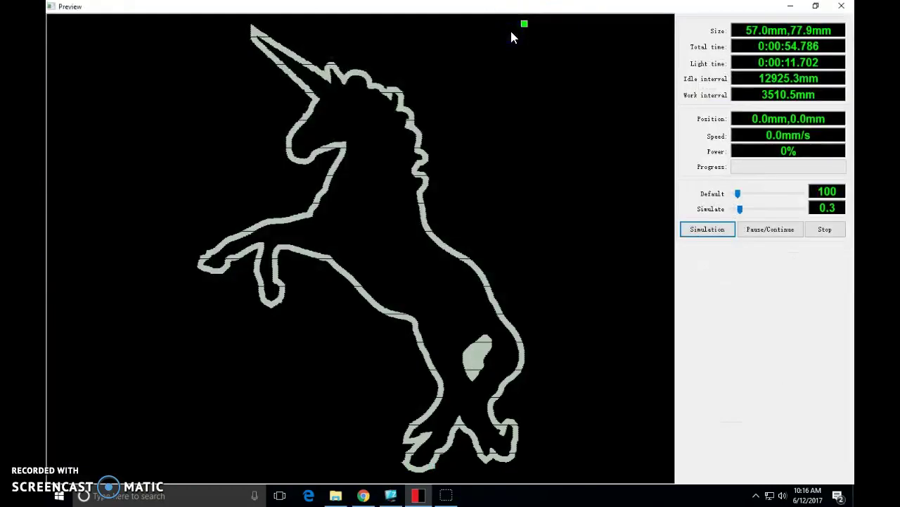
click(841, 6)
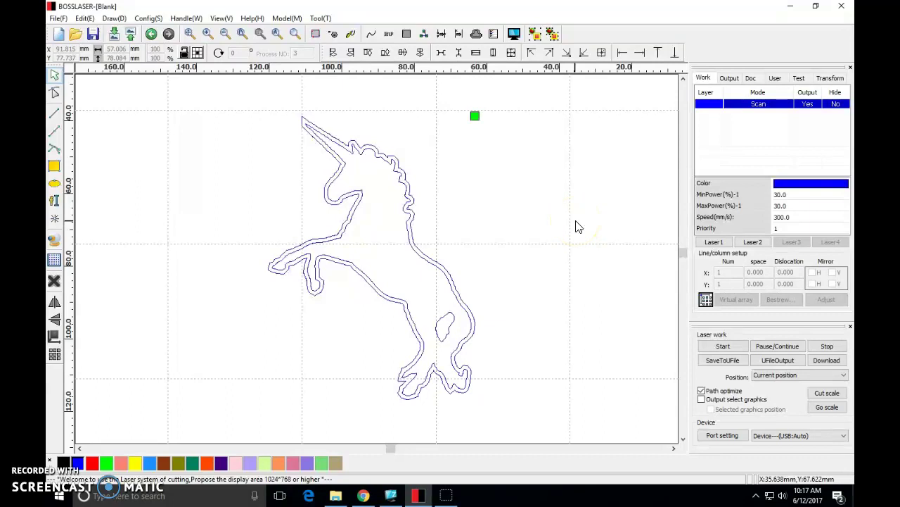
scroll(575, 227, down, 1)
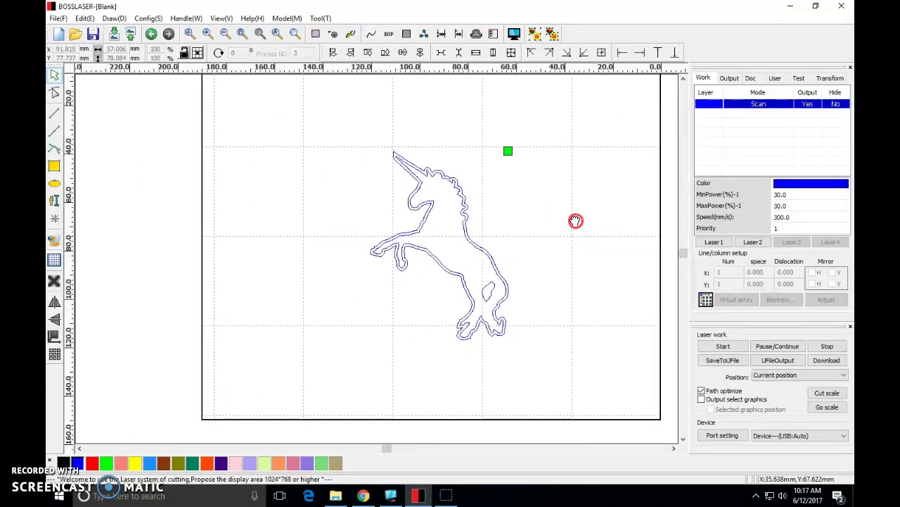
drag(576, 220, 539, 223)
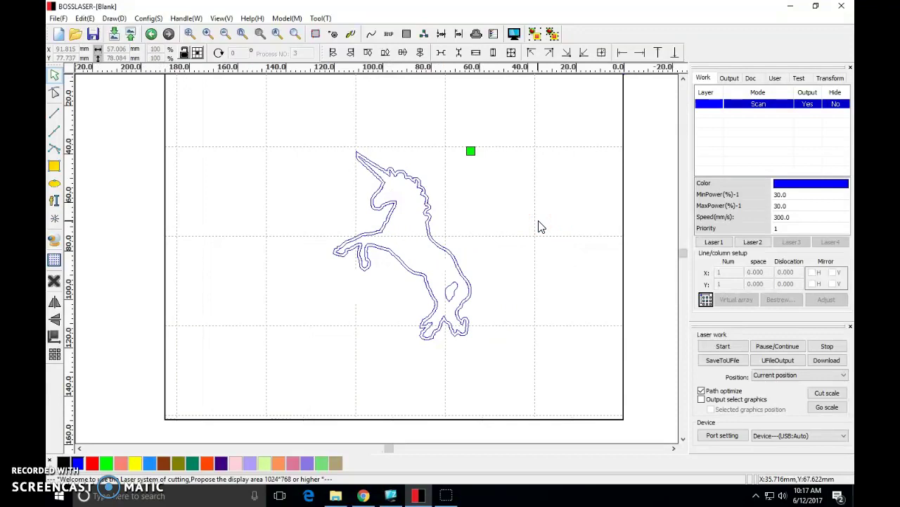
click(175, 404)
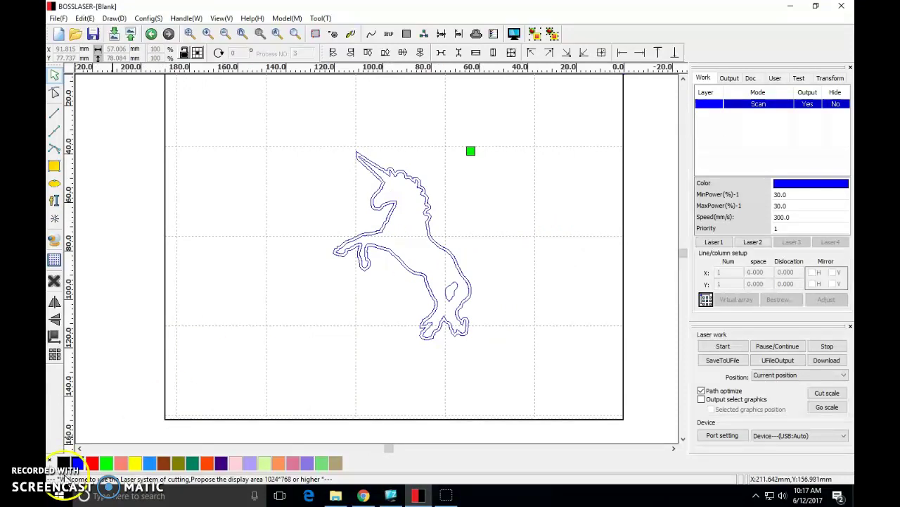